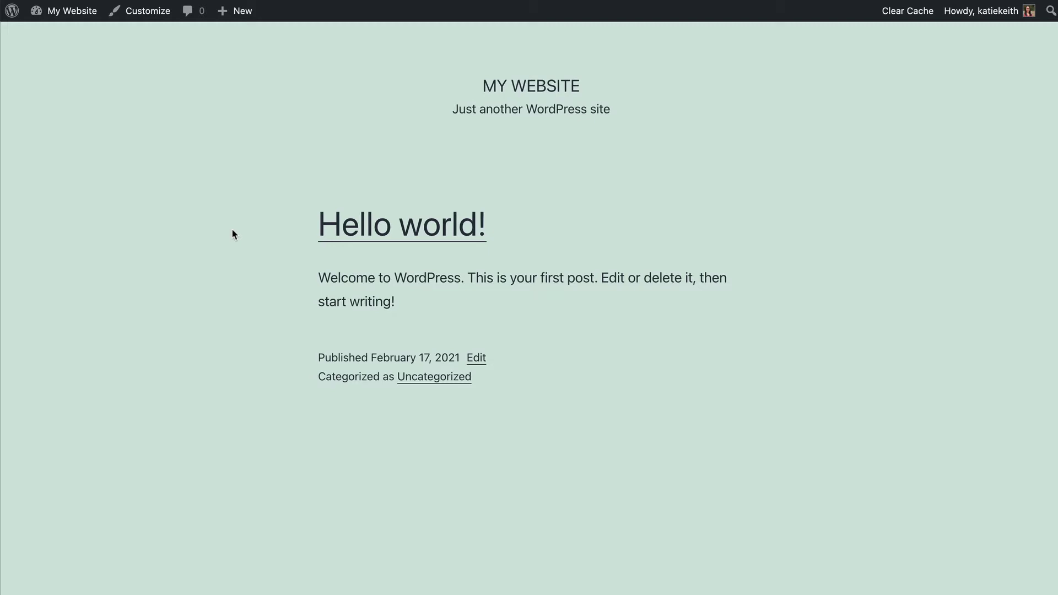
# Step: Go from the site's Dashboard to Appearance > Themes and the Add New themes page
pyautogui.click(71, 14)
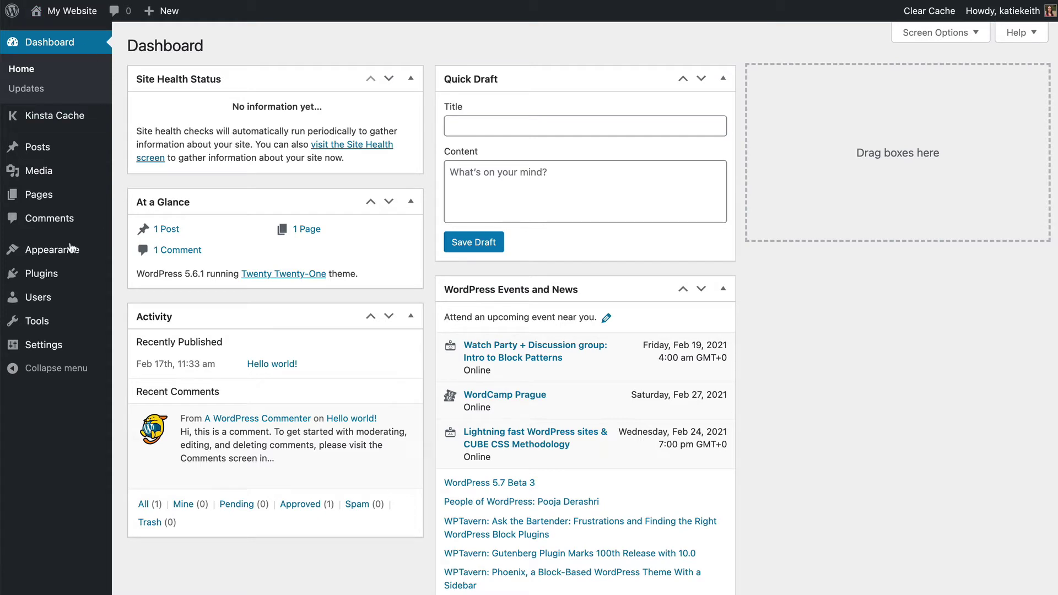
pyautogui.moveTo(19, 248)
pyautogui.click(149, 257)
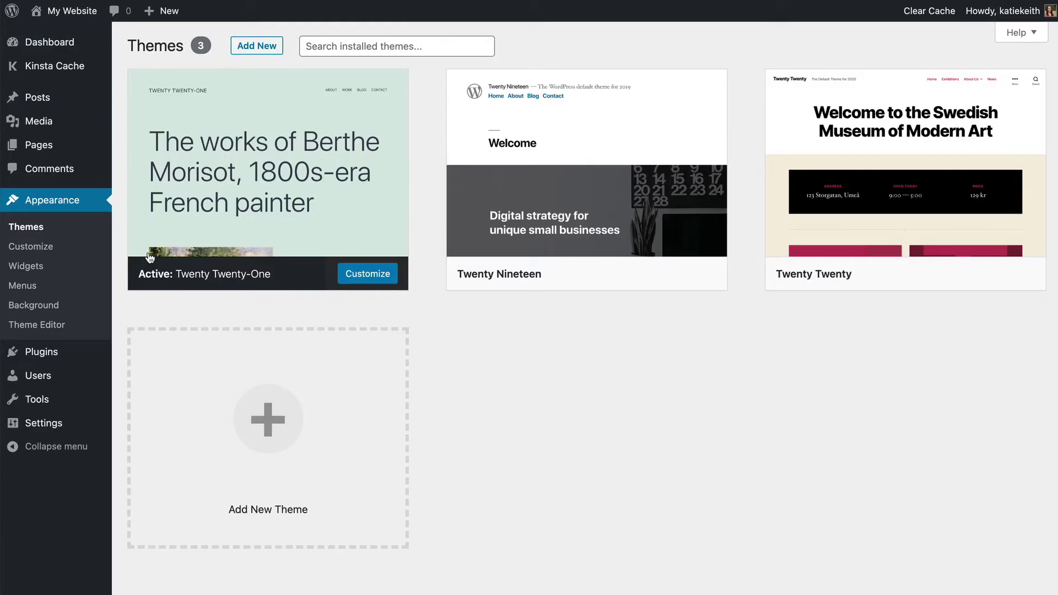
pyautogui.click(270, 47)
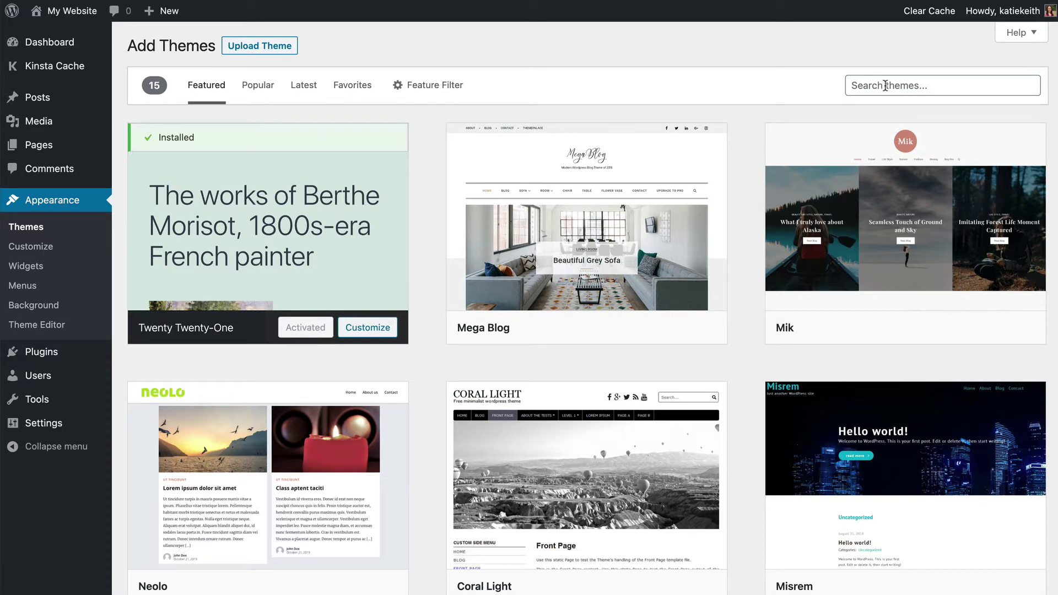
# Step: Scroll through the Featured theme designs on the Add Themes page
pyautogui.scroll(-2, 426, 218)
pyautogui.scroll(-3, 426, 216)
pyautogui.scroll(-3, 426, 217)
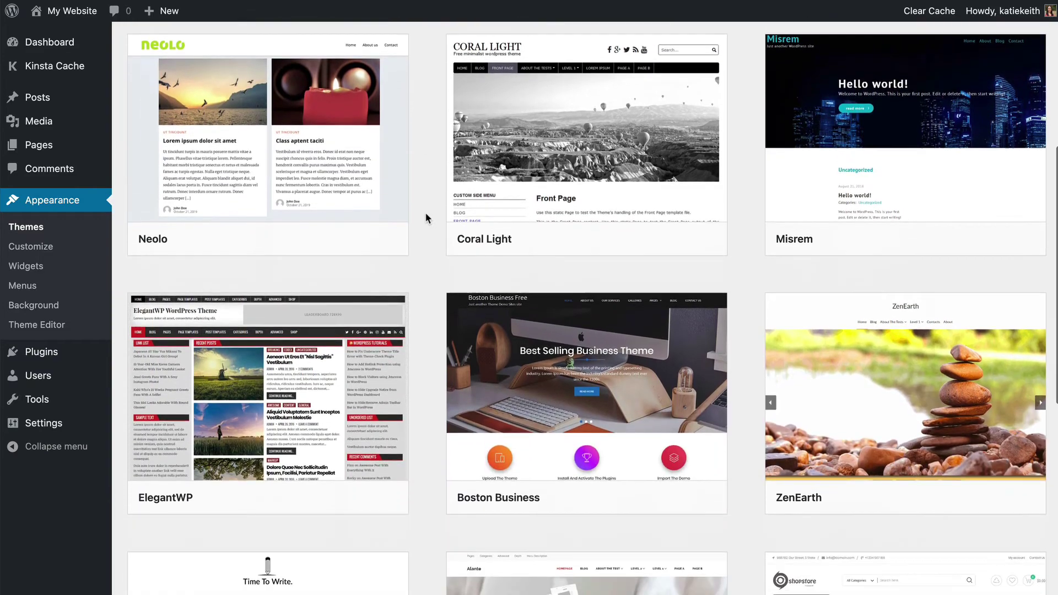
pyautogui.scroll(-5, 426, 217)
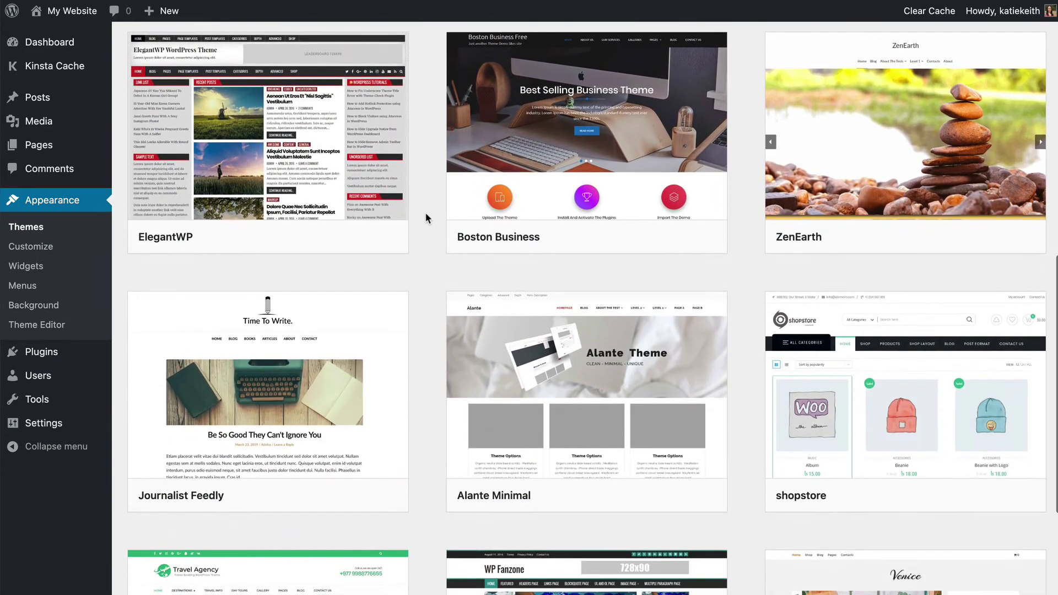
pyautogui.scroll(-3, 425, 218)
pyautogui.scroll(-2, 425, 217)
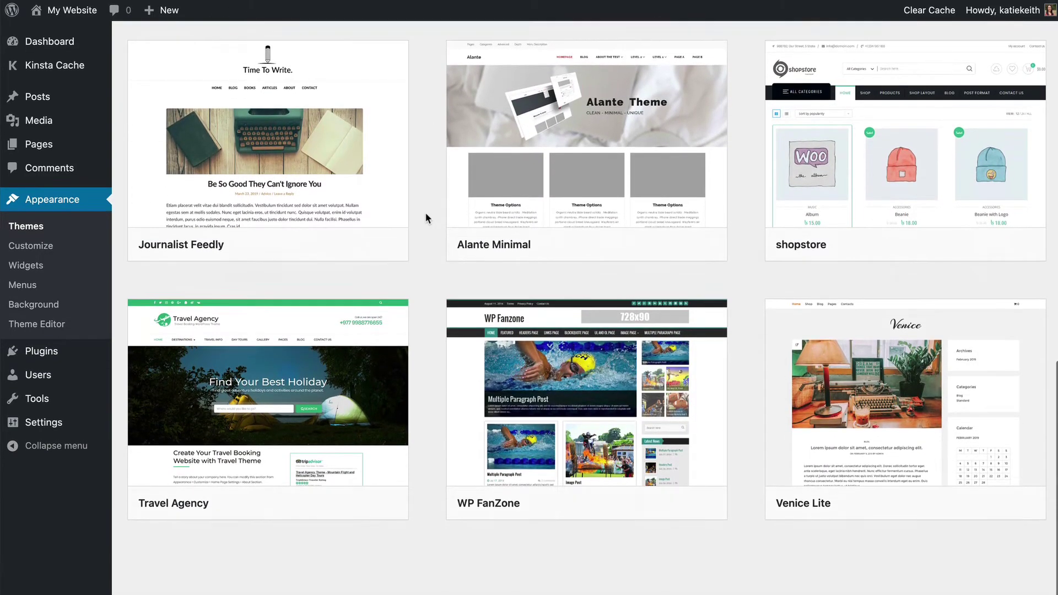
pyautogui.scroll(15, 425, 218)
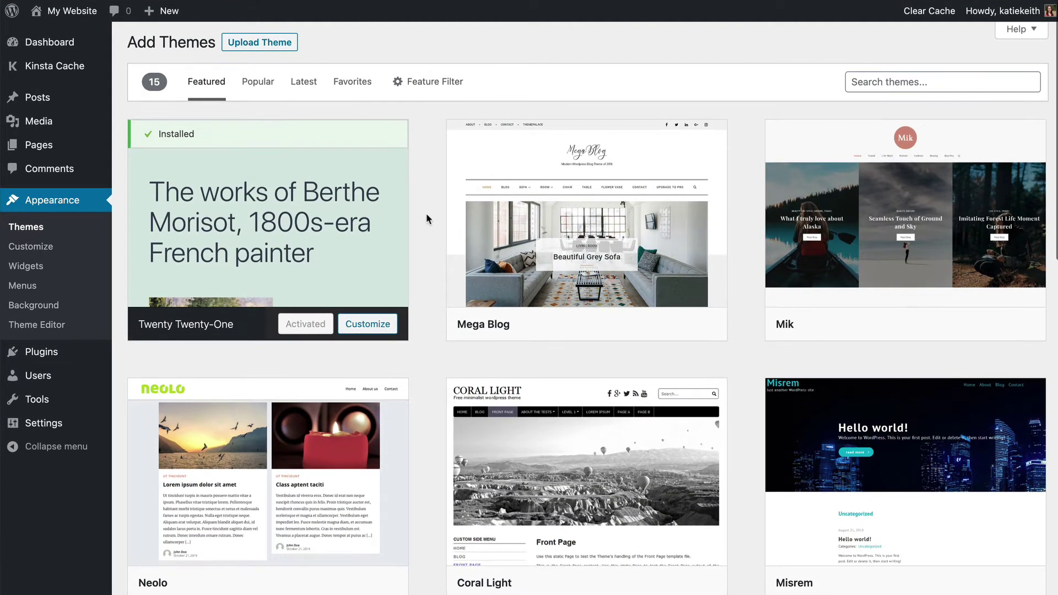
pyautogui.scroll(-1, 425, 213)
pyautogui.scroll(1, 426, 218)
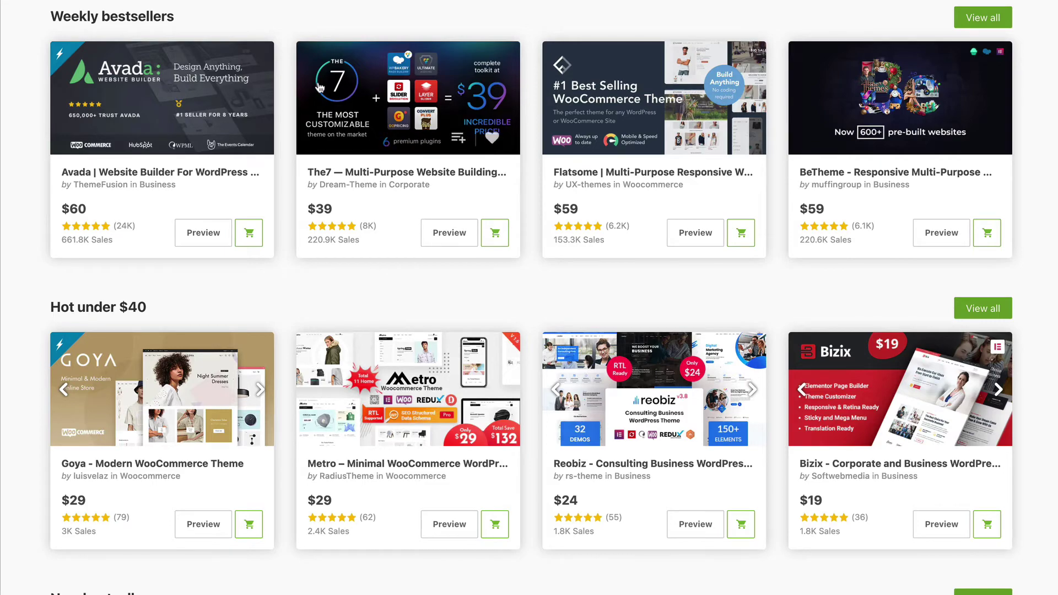
pyautogui.scroll(4, 318, 86)
pyautogui.scroll(10, 319, 85)
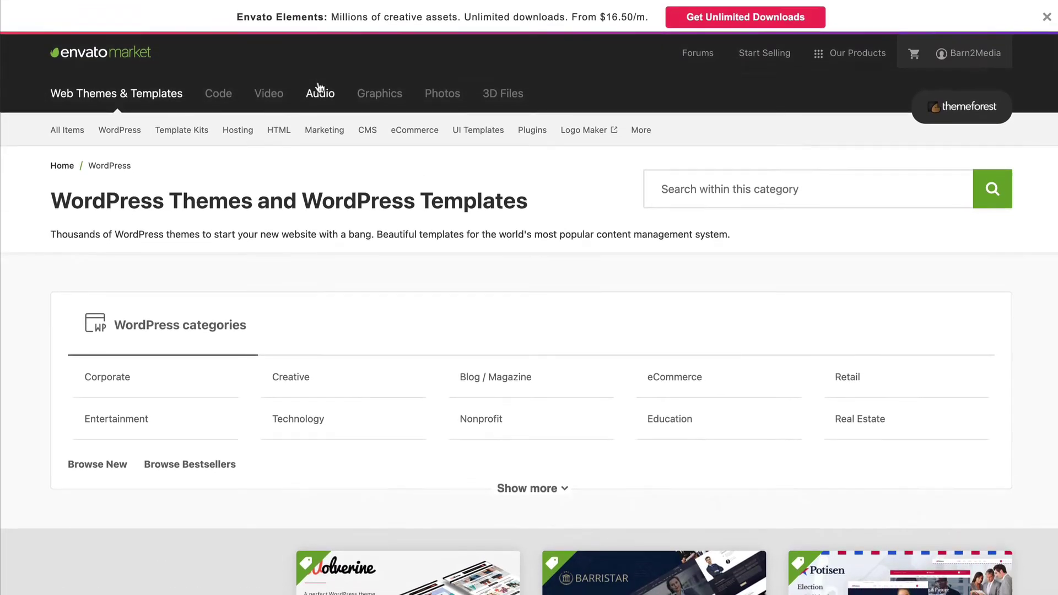
pyautogui.scroll(-8, 319, 87)
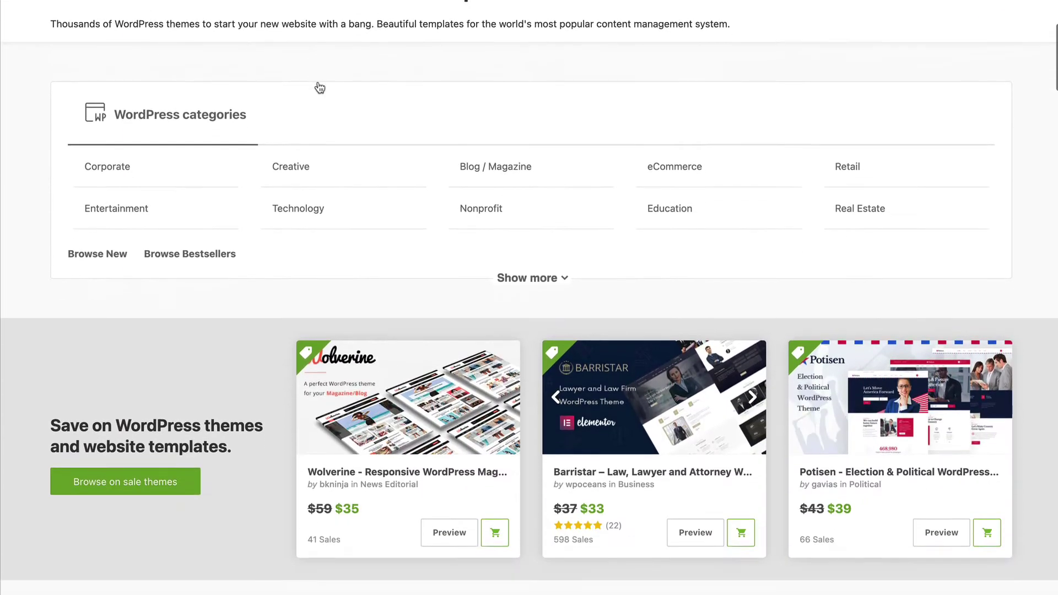
pyautogui.scroll(-7, 319, 86)
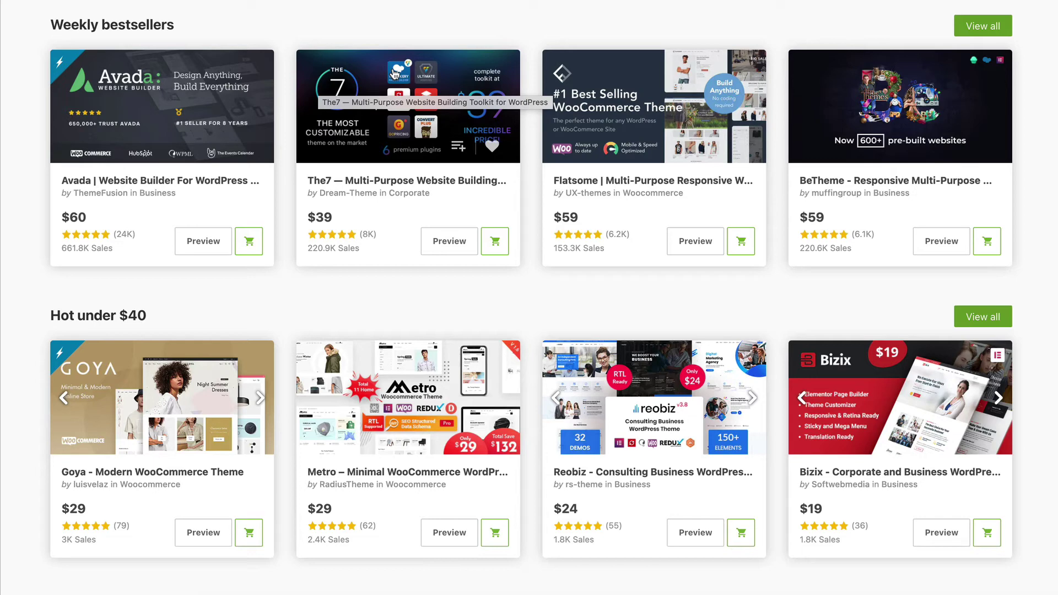
pyautogui.scroll(-1, 395, 74)
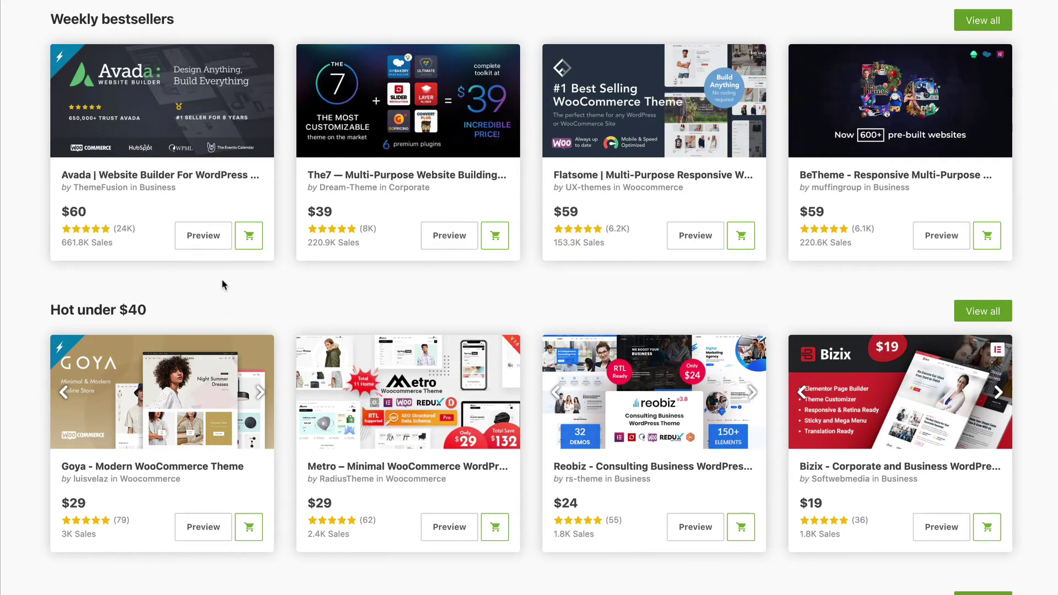
pyautogui.scroll(-1, 202, 270)
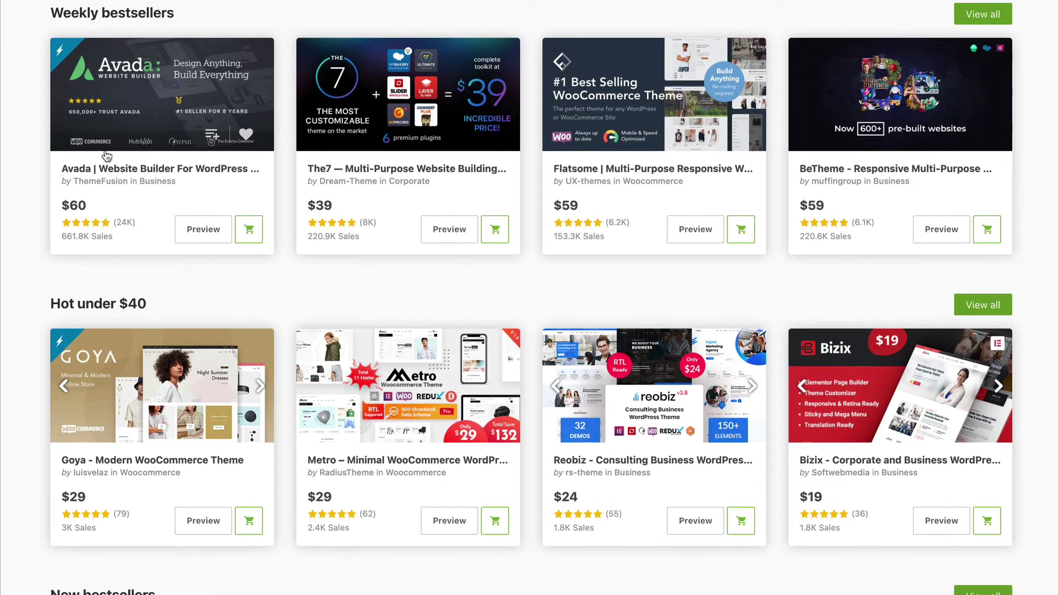
pyautogui.scroll(-1, 164, 157)
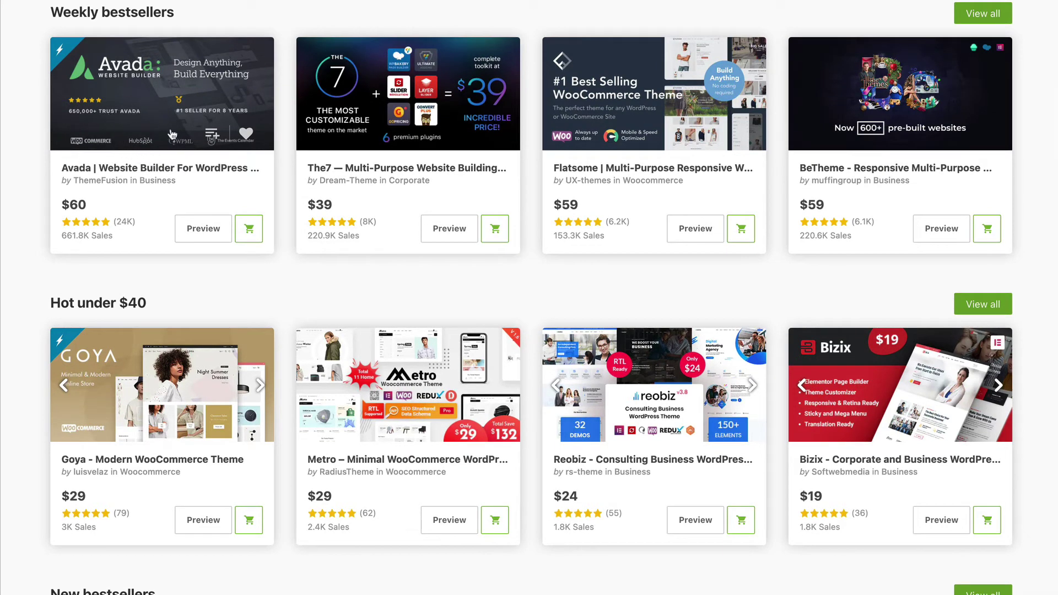
pyautogui.scroll(1, 170, 135)
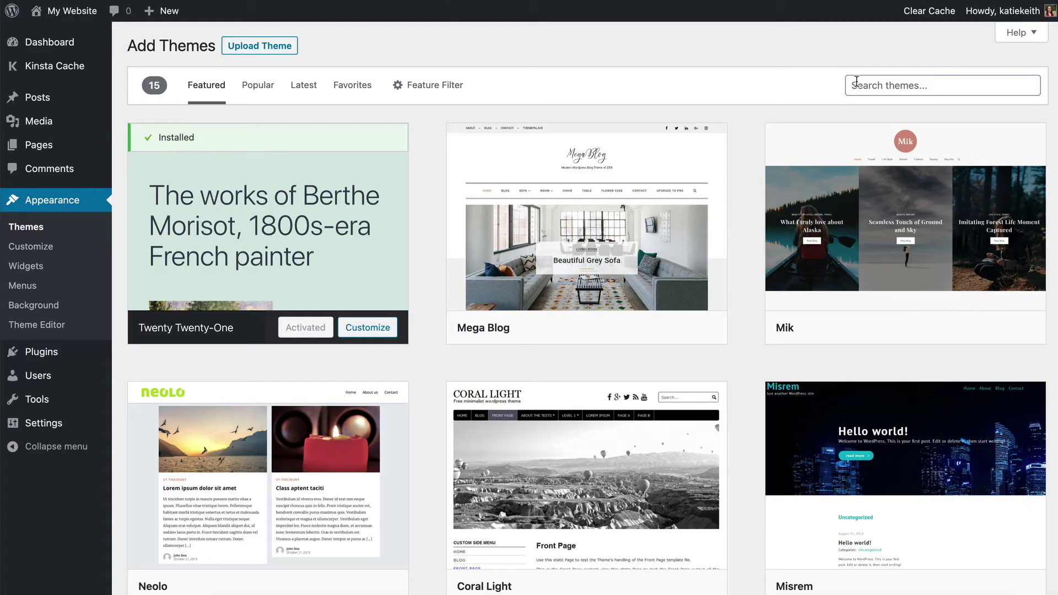
# Step: Search the theme directory for 'STOREFRONT' and view the Storefront theme's details and preview
pyautogui.click(858, 81)
pyautogui.write('STOREFRONT')
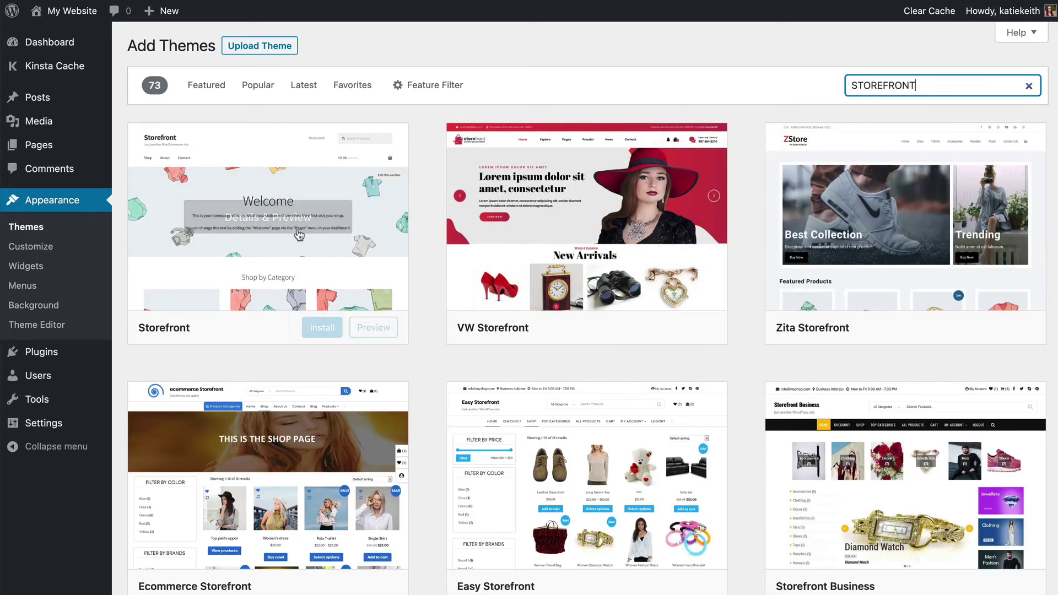
pyautogui.click(268, 220)
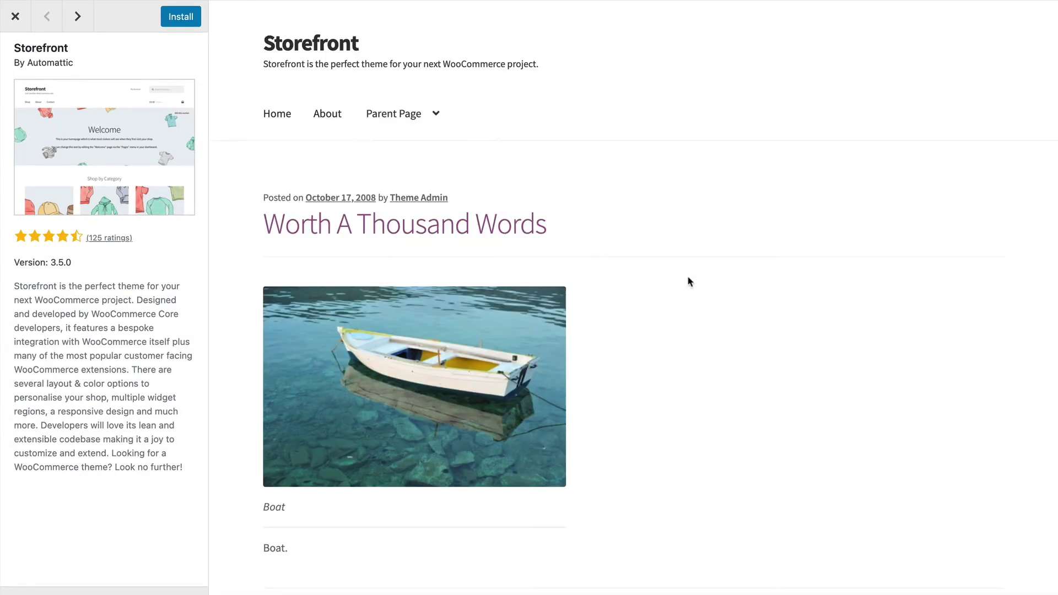
pyautogui.scroll(-3, 630, 266)
pyautogui.scroll(-9, 628, 264)
pyautogui.scroll(12, 629, 267)
# Step: Install the Storefront theme and activate it as the site's theme
pyautogui.click(180, 17)
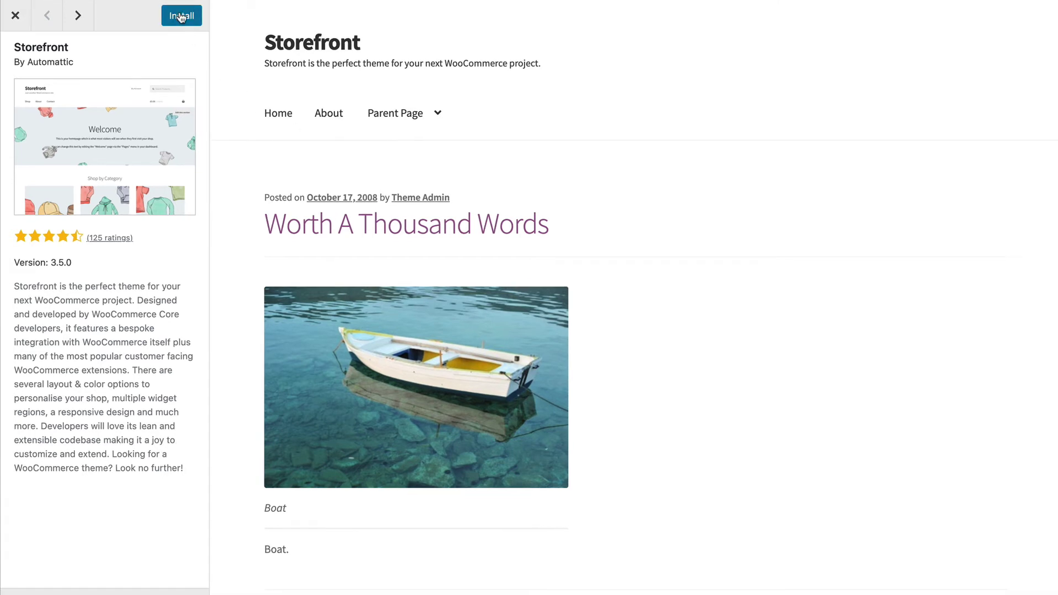
pyautogui.click(181, 17)
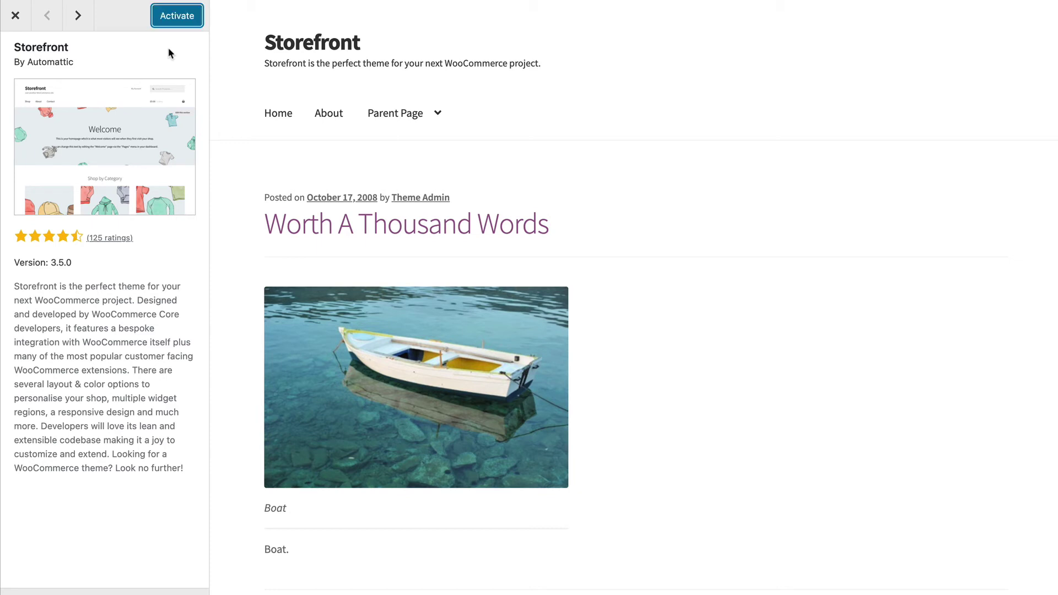
pyautogui.click(176, 17)
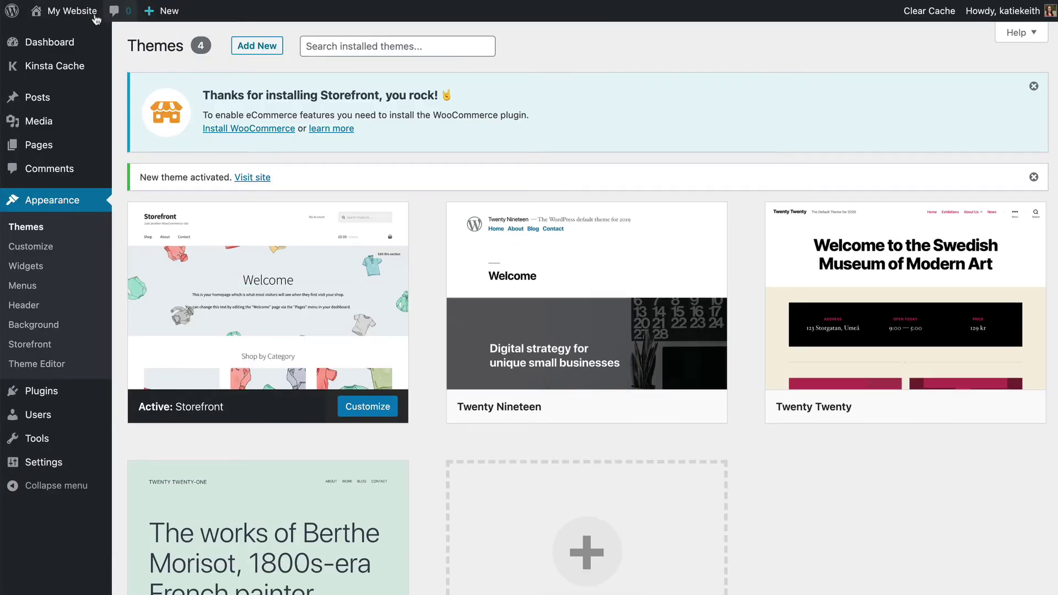
# Step: Visit the live site from the My Website menu to see the Storefront design
pyautogui.moveTo(76, 15)
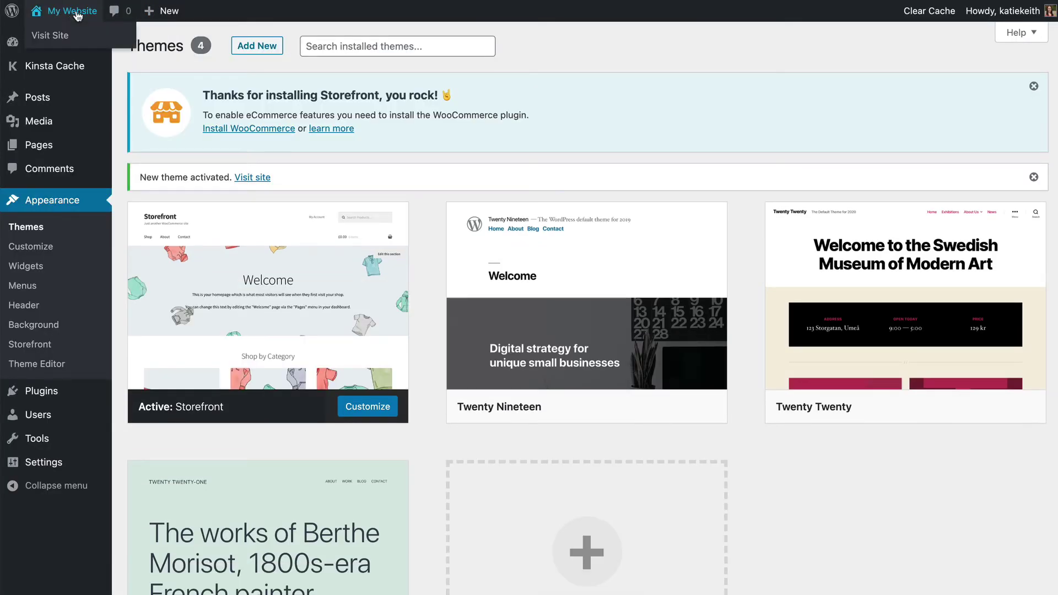
pyautogui.click(54, 37)
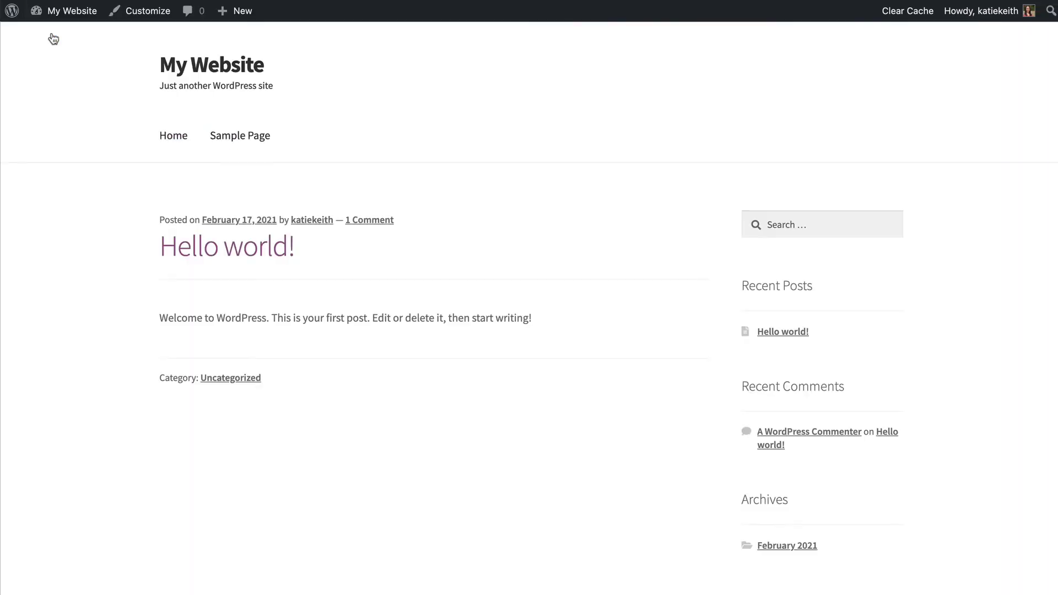